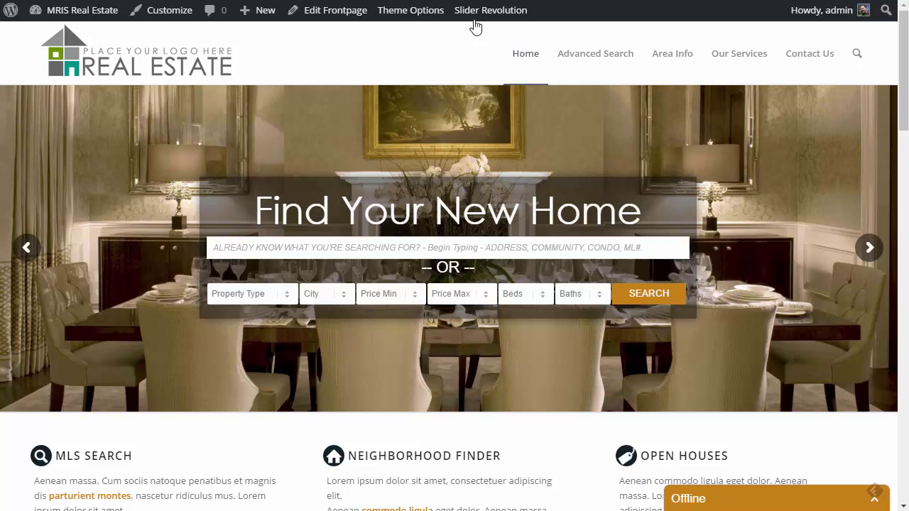
# Advance the home page slideshow and open the demo2 slider in the Slider Revolution slide editor.
pyautogui.moveTo(465, 20)
pyautogui.click(870, 246)
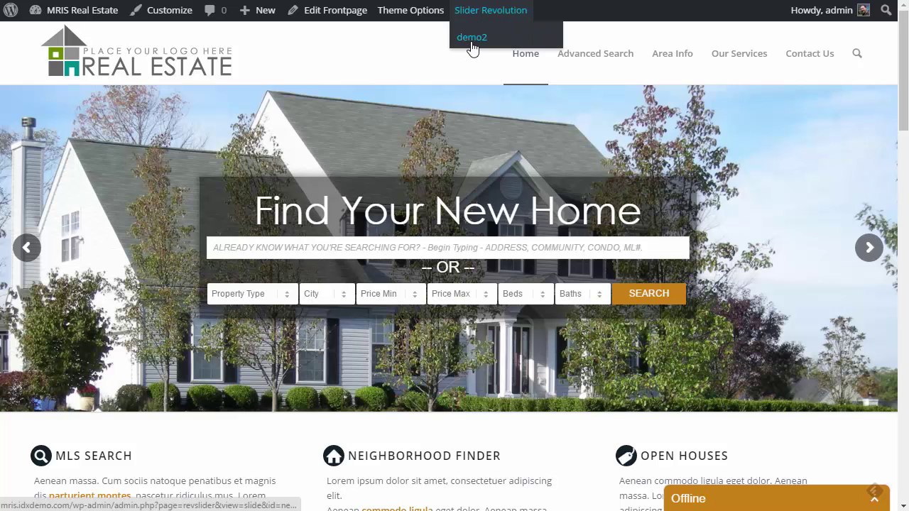
pyautogui.click(467, 39)
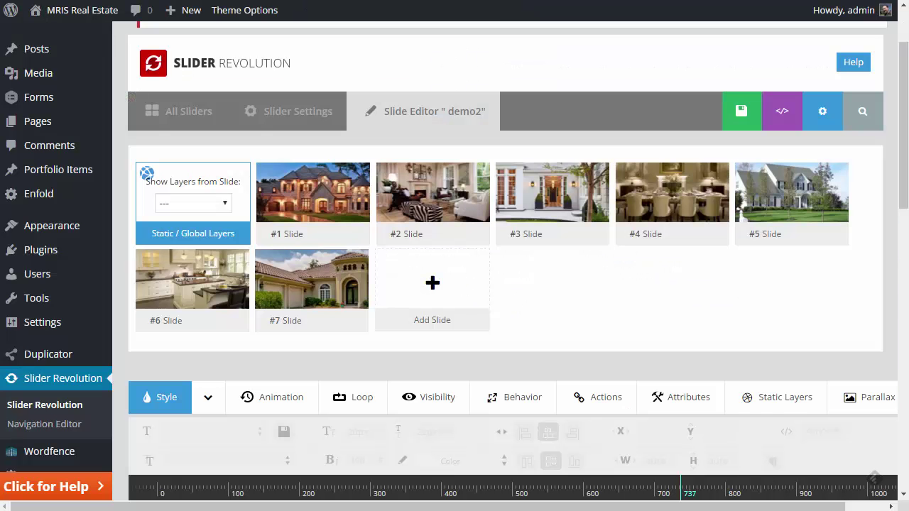
pyautogui.moveTo(308, 263)
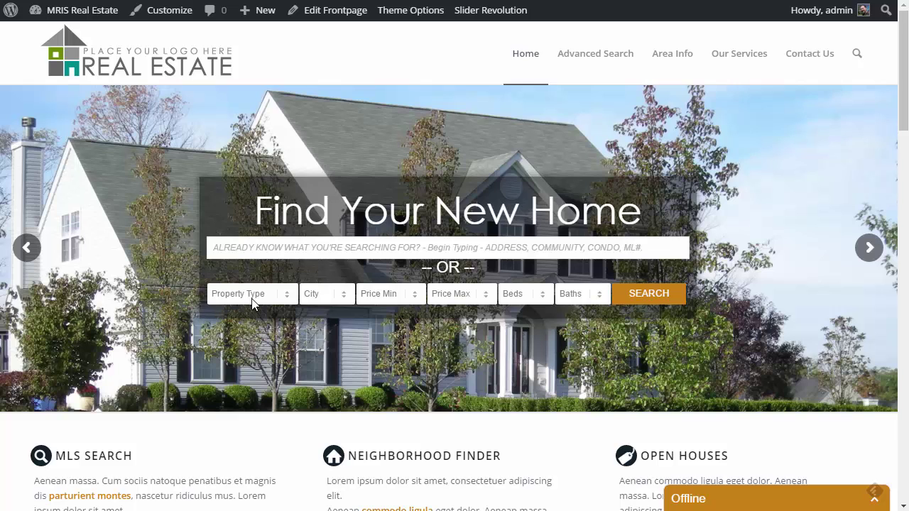
# Browse the City options in the home page's property search form.
pyautogui.click(323, 301)
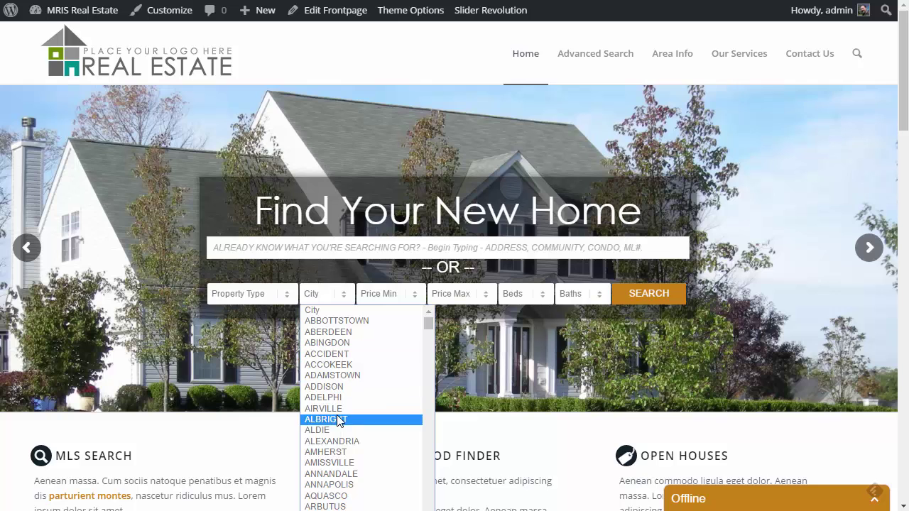
pyautogui.scroll(-5, 339, 420)
pyautogui.scroll(5, 339, 421)
pyautogui.scroll(-2, 338, 420)
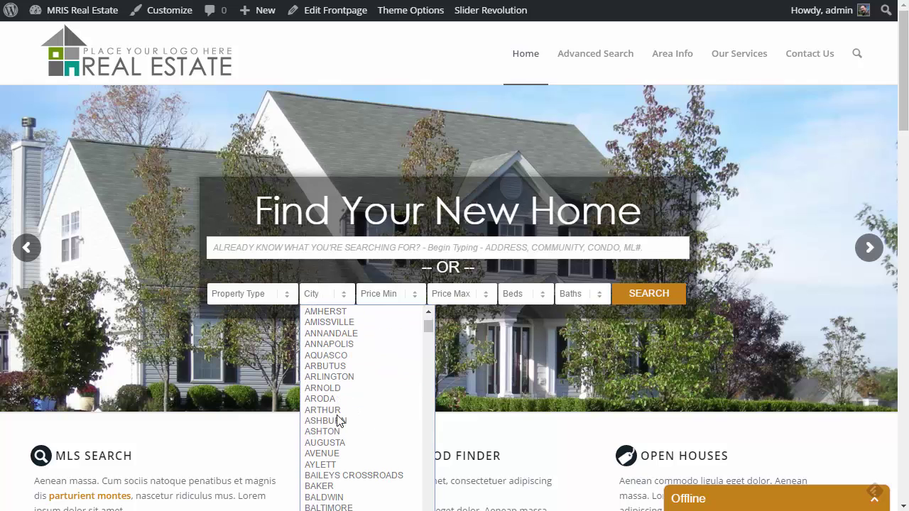
pyautogui.scroll(2, 365, 362)
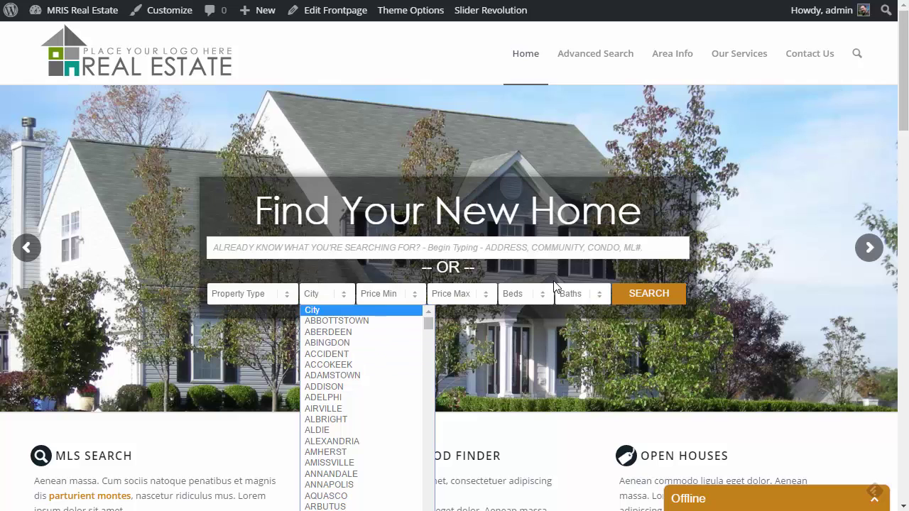
# Search the home page's address and MLS box for 123 and look through the suggested listings.
pyautogui.click(403, 247)
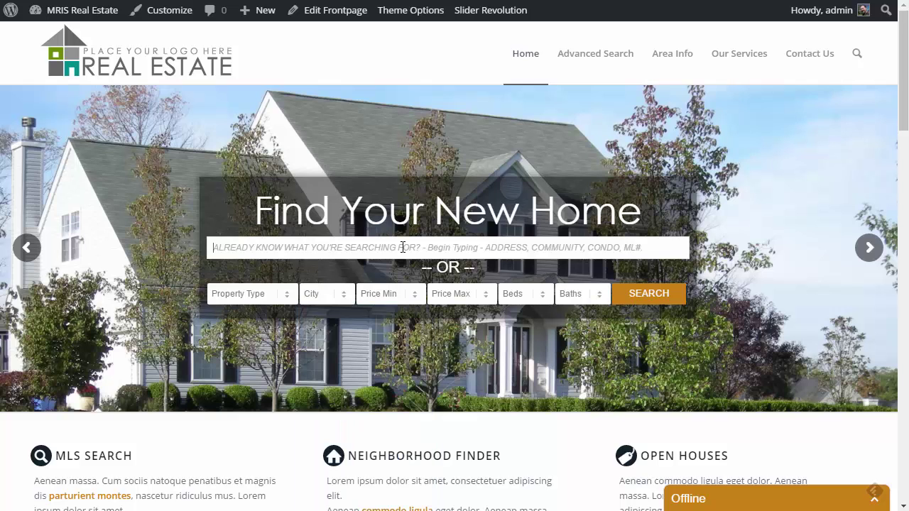
pyautogui.write('123')
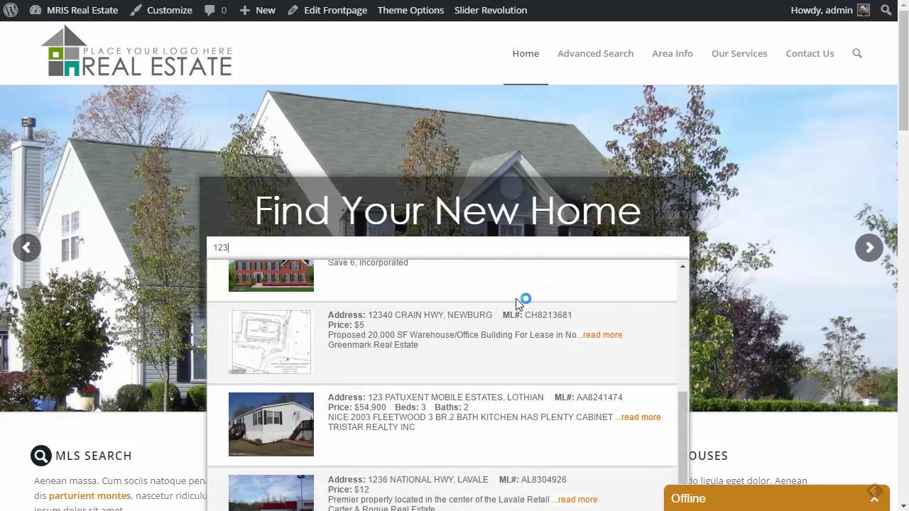
pyautogui.scroll(3, 426, 315)
pyautogui.scroll(-1, 411, 318)
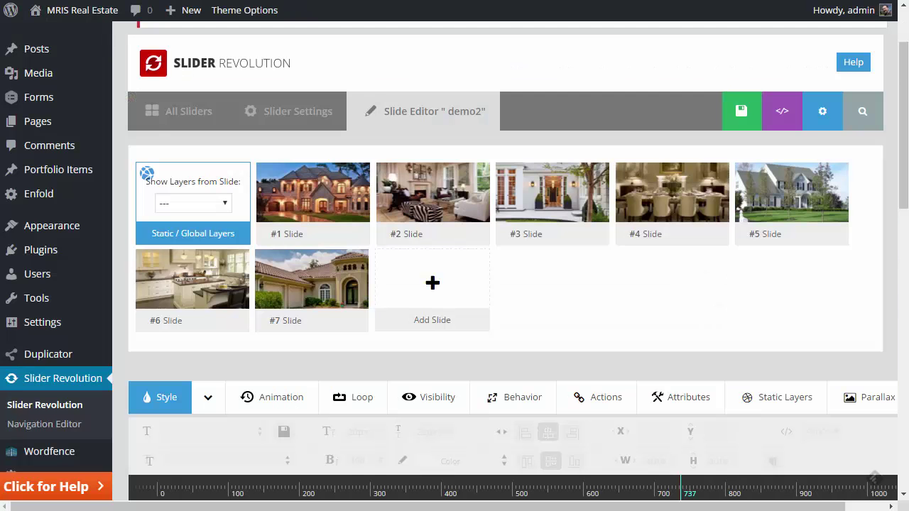
# Return to the demo2 slide editor and select the Find Your New Home search form layer on the static layers canvas.
pyautogui.scroll(-1, 306, 107)
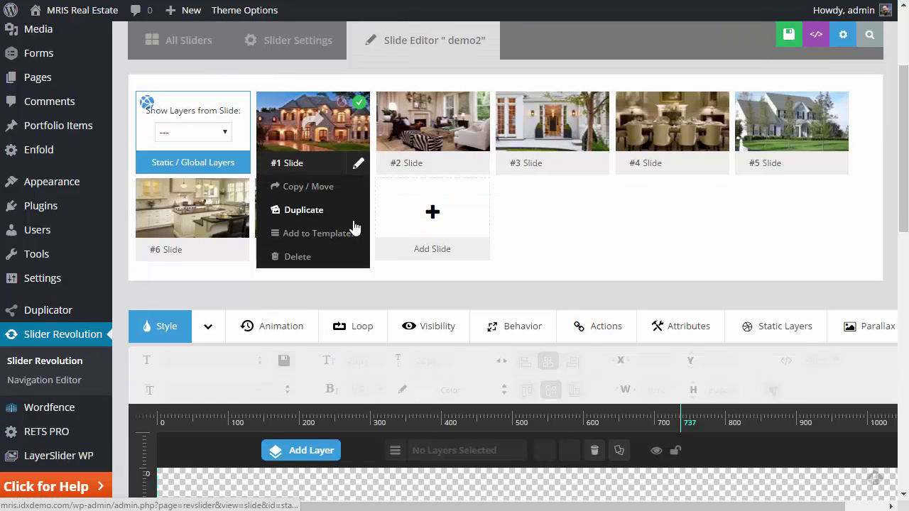
pyautogui.click(417, 250)
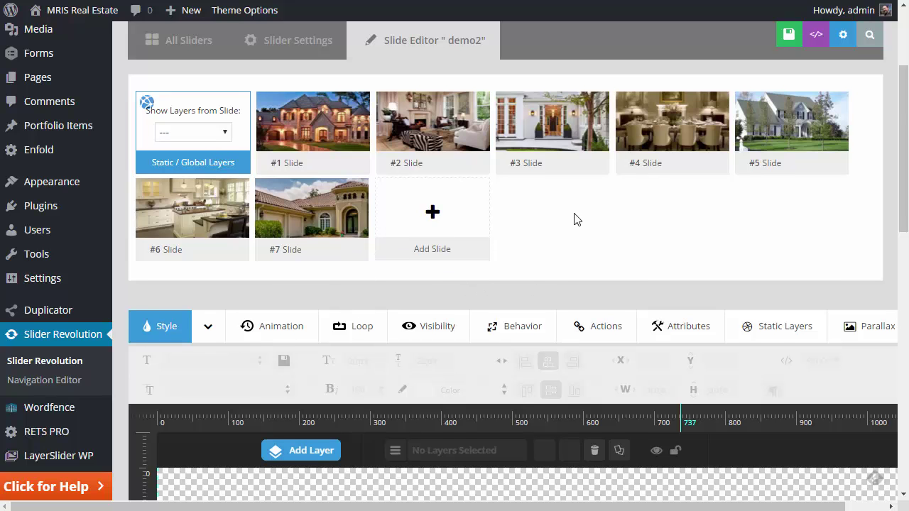
pyautogui.scroll(-5, 574, 213)
pyautogui.scroll(-4, 574, 213)
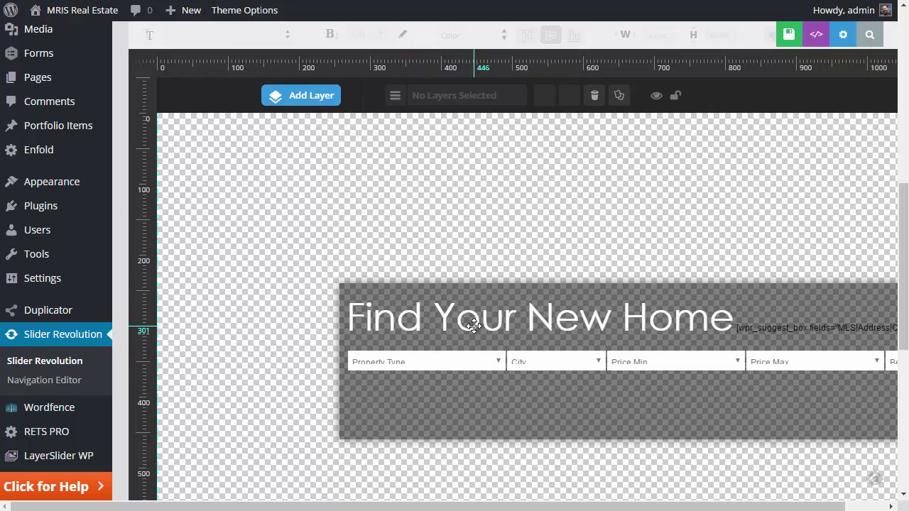
pyautogui.scroll(-2, 481, 276)
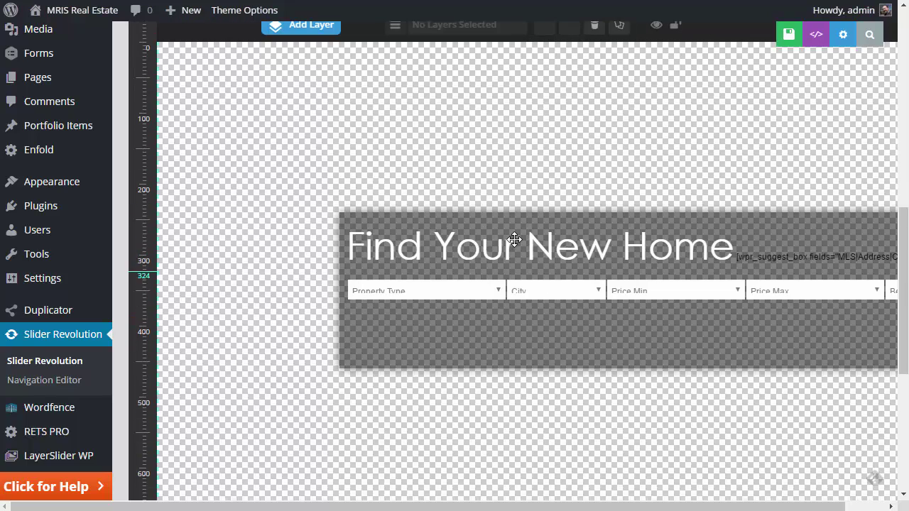
pyautogui.click(516, 252)
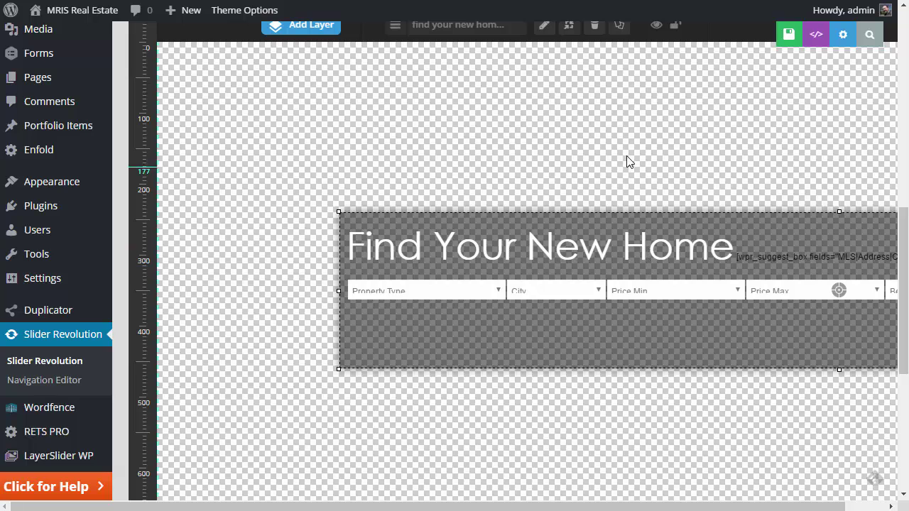
pyautogui.scroll(3, 627, 161)
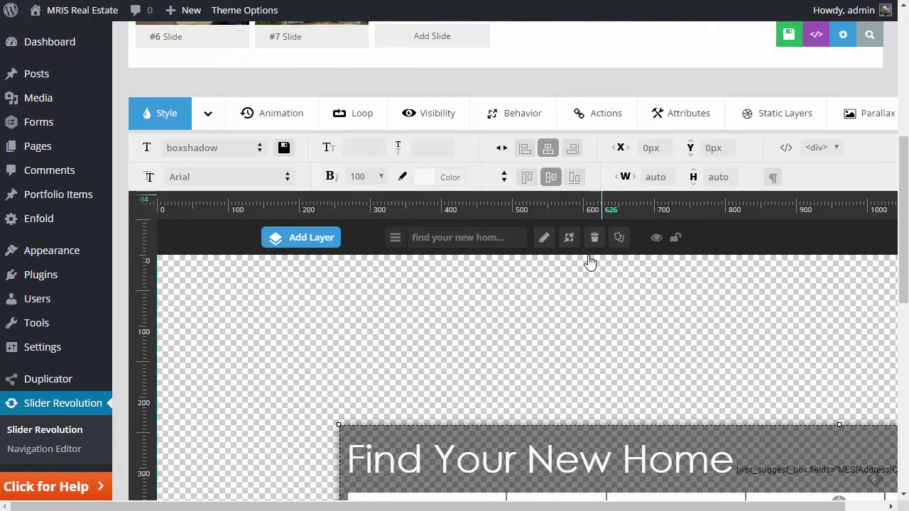
pyautogui.click(445, 285)
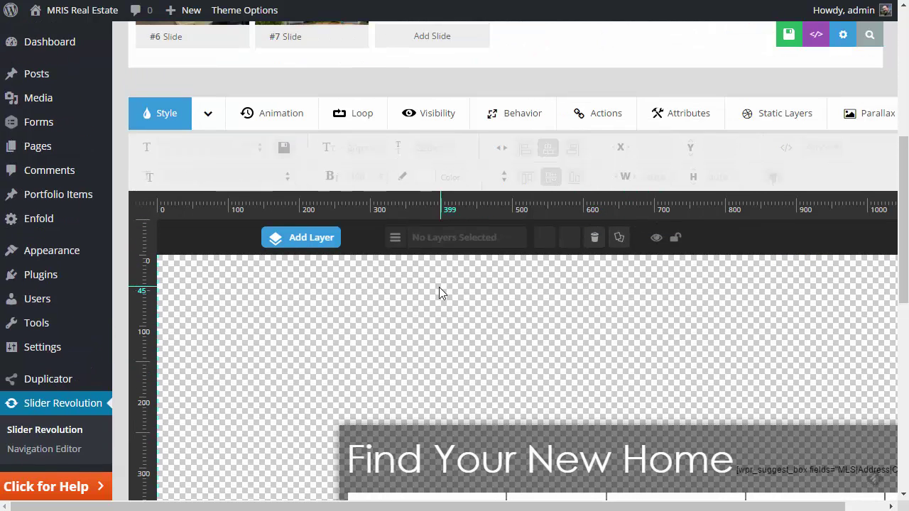
pyautogui.click(615, 433)
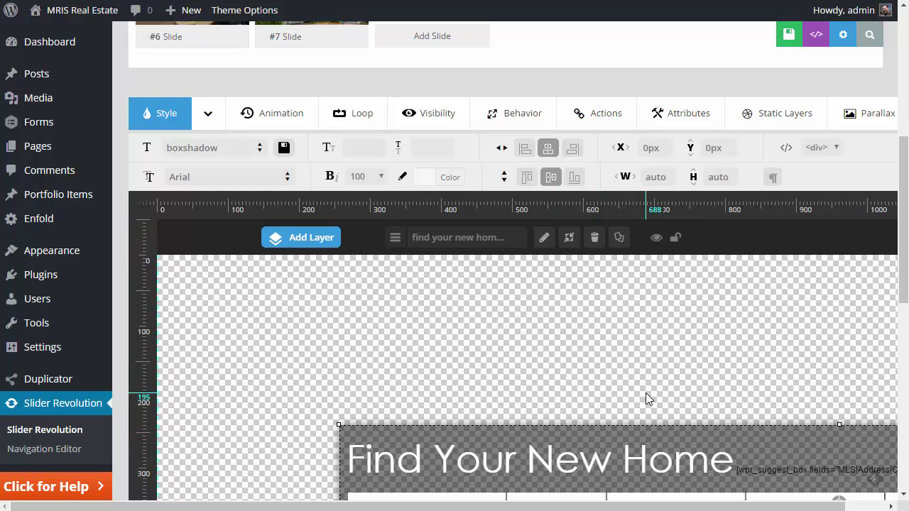
# Open the search form layer's HTML code, select all of it, and close the code without changes.
pyautogui.doubleClick(545, 446)
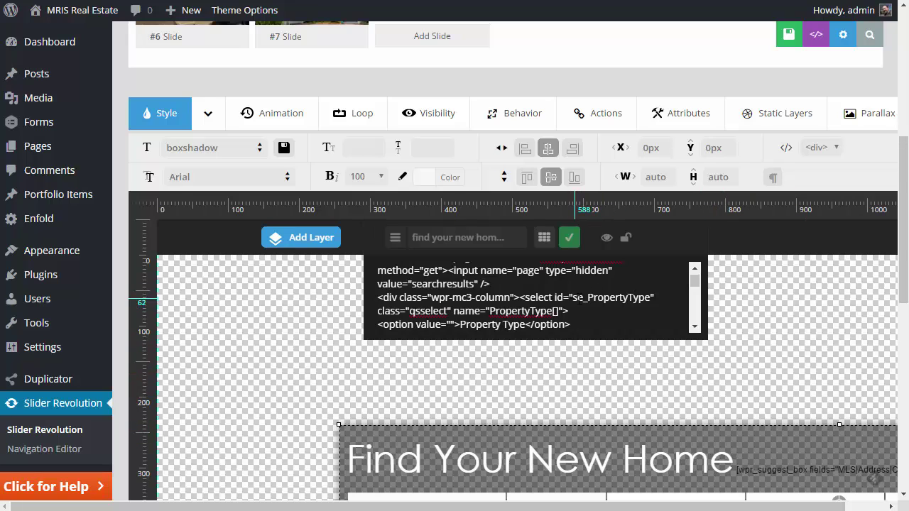
pyautogui.moveTo(694, 285); pyautogui.dragTo(693, 277)
pyautogui.click(532, 300)
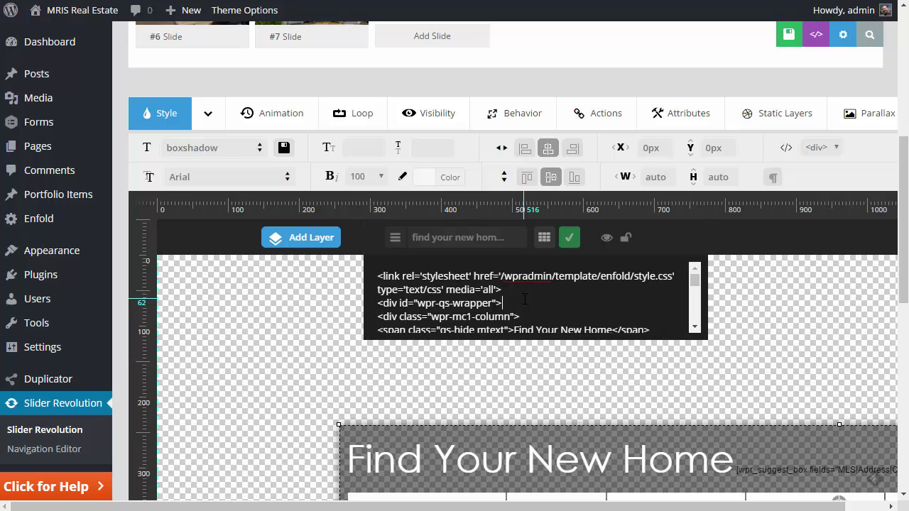
pyautogui.hotkey('ctrl', 'a')
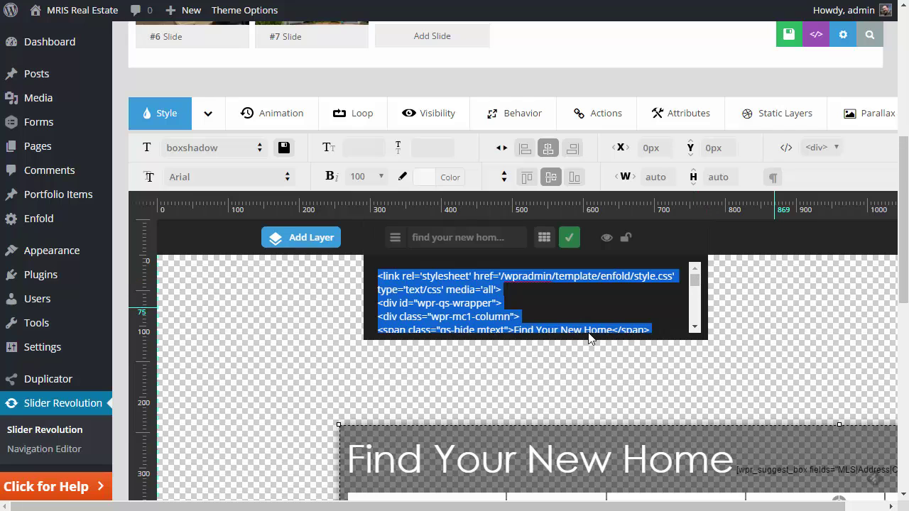
pyautogui.click(576, 303)
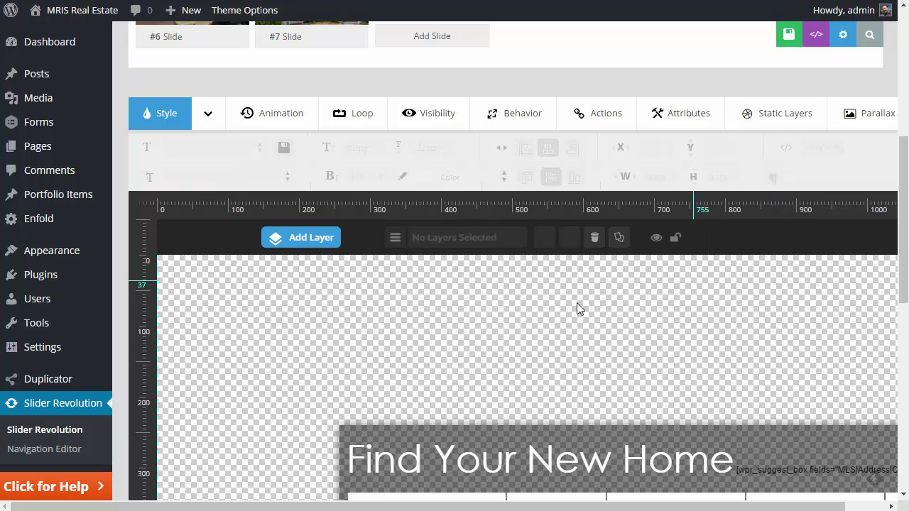
# Reopen the Find Your New Home layer's HTML code and look through its City and Property Type dropdown markup.
pyautogui.scroll(5, 576, 306)
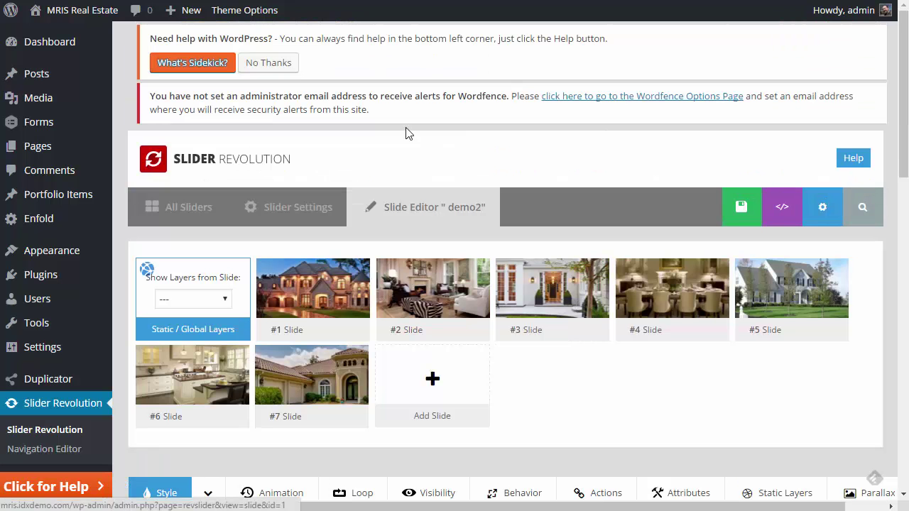
pyautogui.scroll(-5, 518, 320)
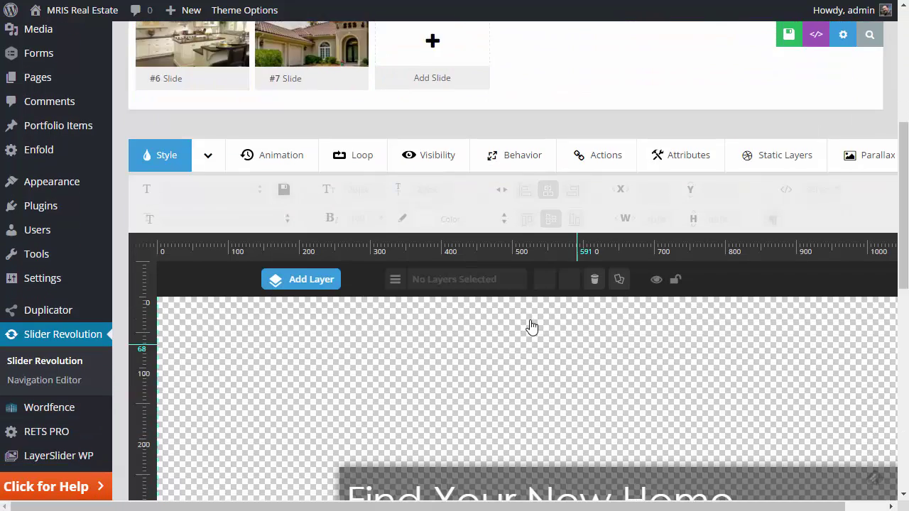
pyautogui.scroll(-2, 532, 326)
pyautogui.doubleClick(561, 356)
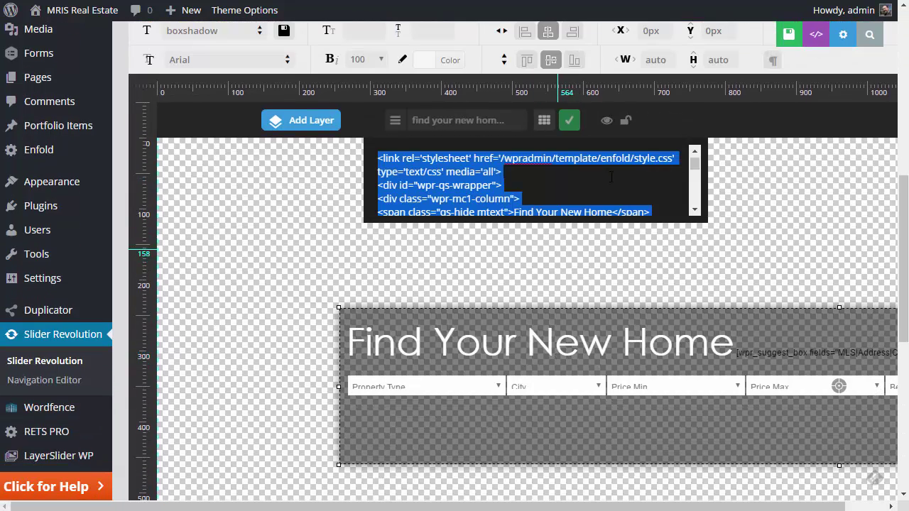
pyautogui.moveTo(695, 163); pyautogui.dragTo(694, 170)
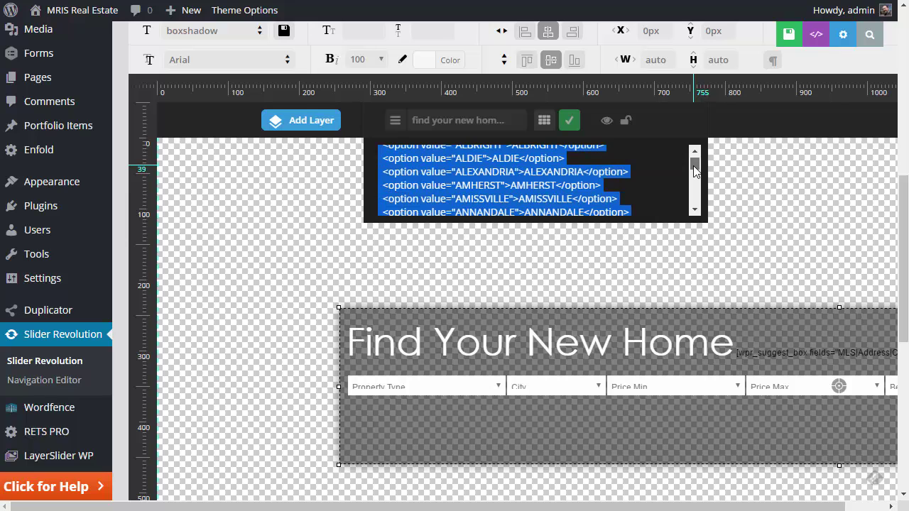
pyautogui.click(534, 198)
pyautogui.scroll(10, 534, 198)
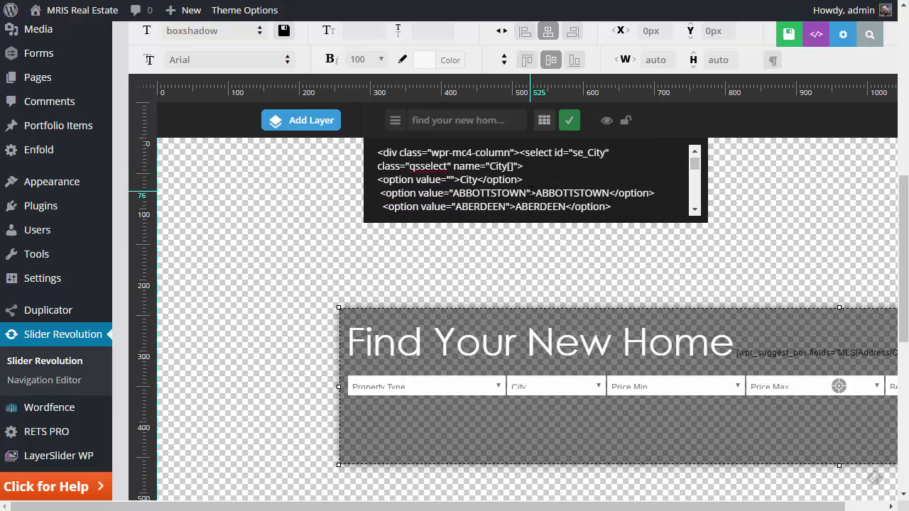
pyautogui.scroll(3, 531, 190)
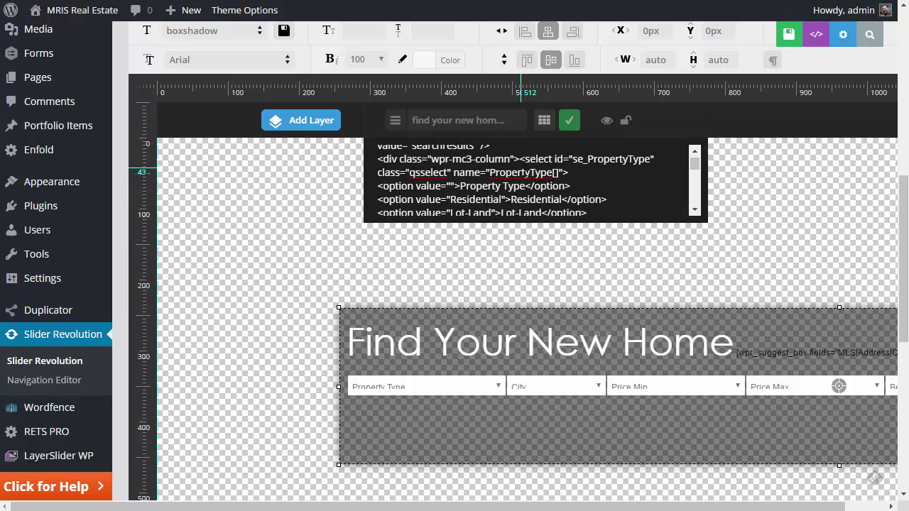
# Examine the name attribute and option values of the PropertyType dropdown, continuing to the City dropdown code.
pyautogui.doubleClick(466, 173)
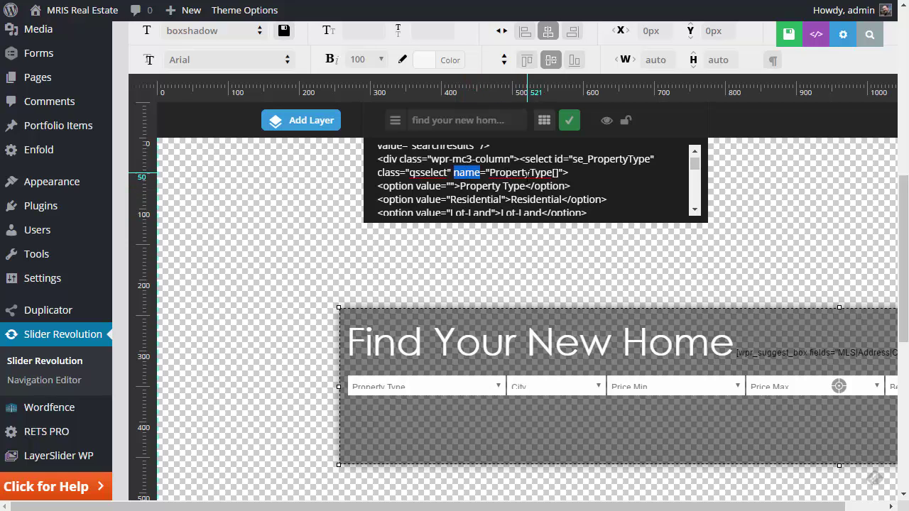
pyautogui.click(514, 176)
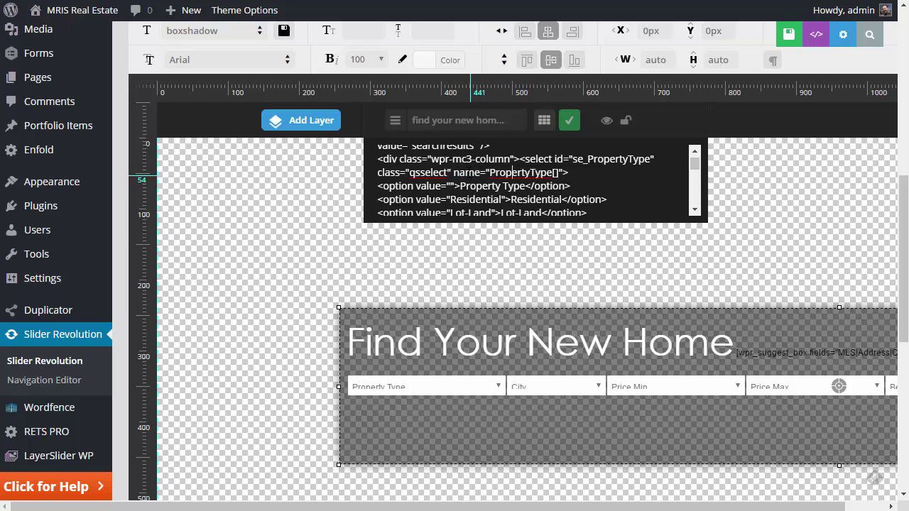
pyautogui.doubleClick(465, 172)
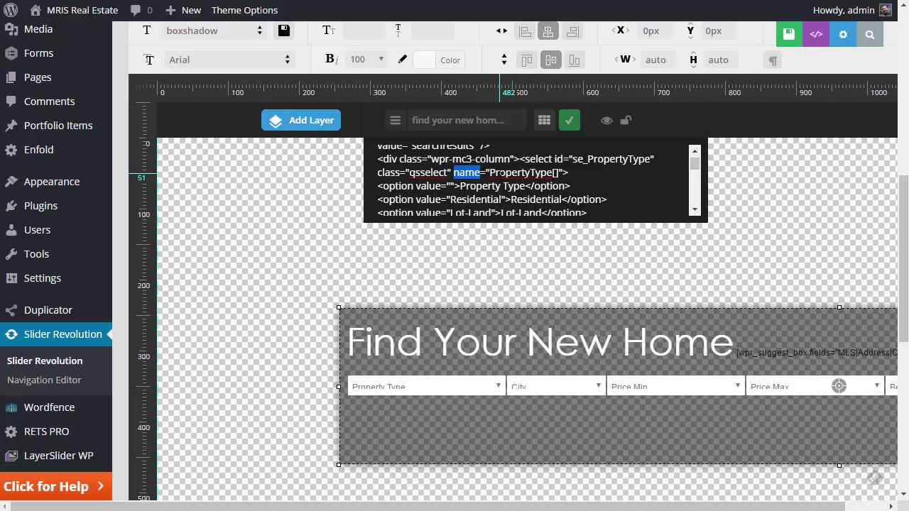
pyautogui.click(696, 210)
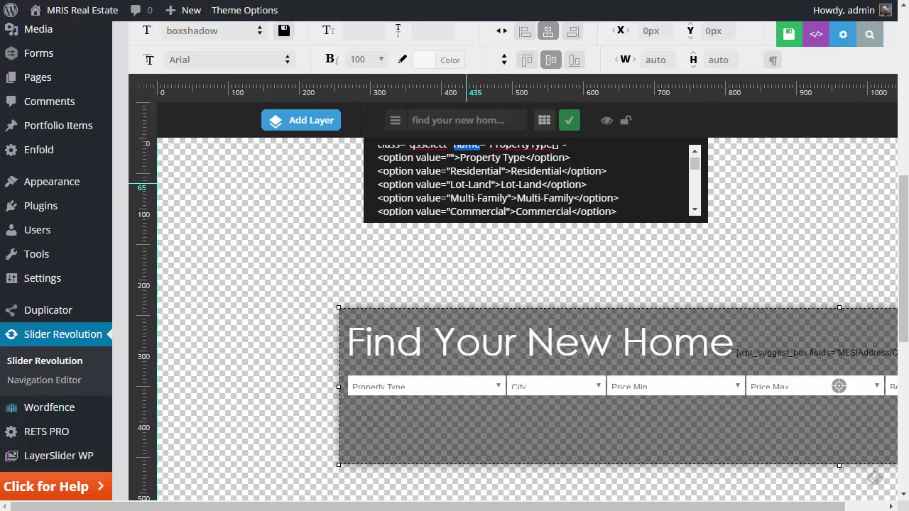
pyautogui.click(695, 211)
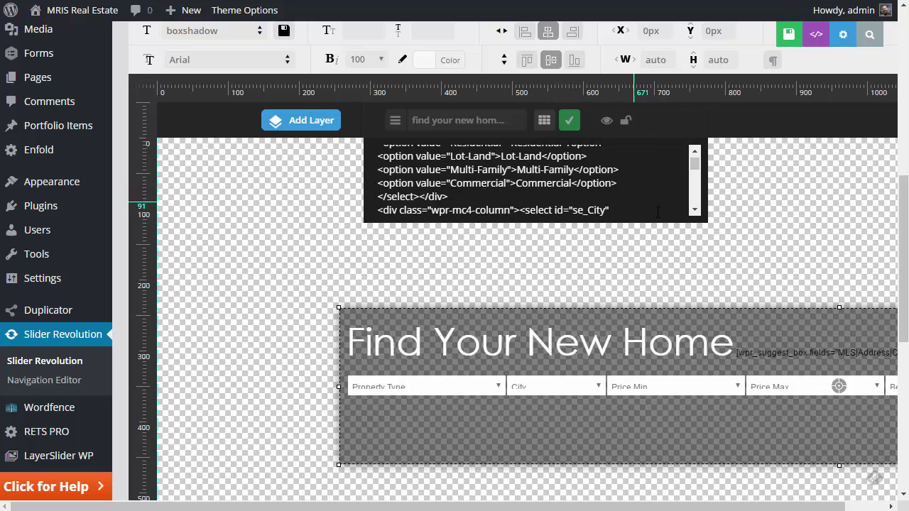
pyautogui.click(694, 210)
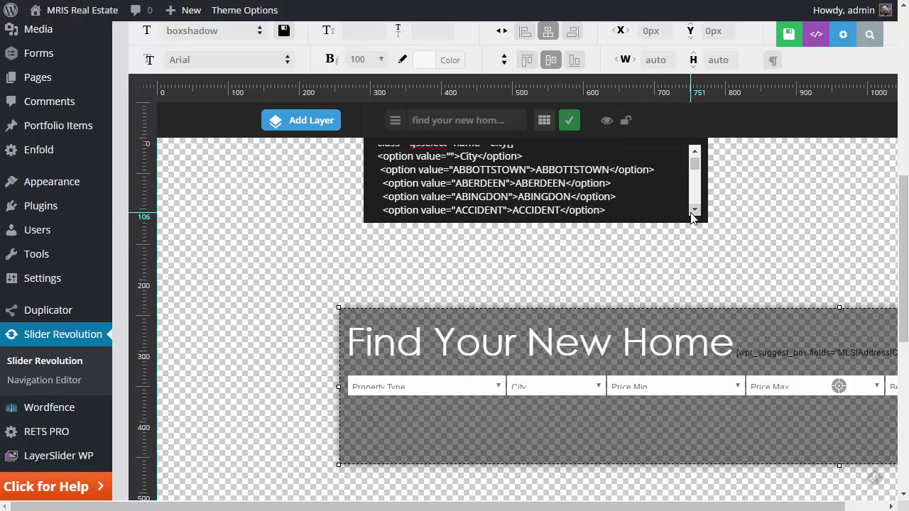
# Review the code from the price dropdowns to the baths dropdown and highlight its BathsTotal id.
pyautogui.moveTo(695, 169); pyautogui.dragTo(693, 200)
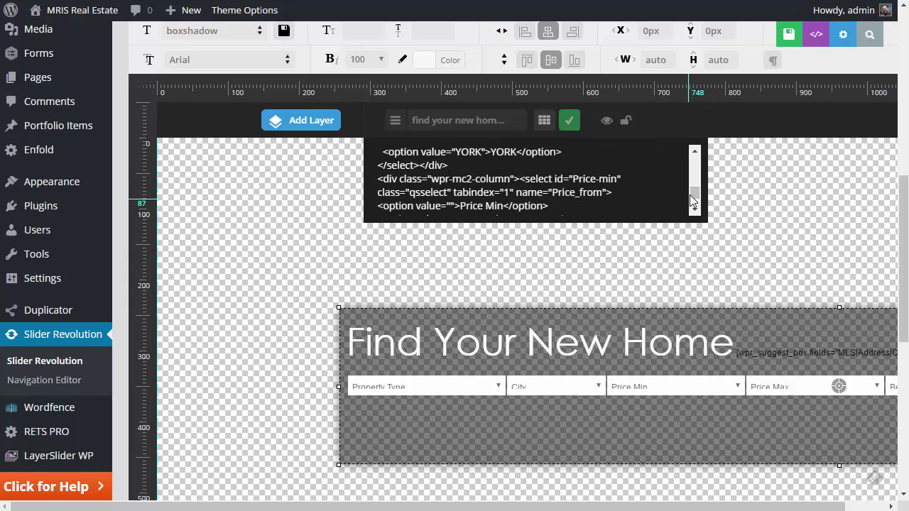
pyautogui.moveTo(692, 202); pyautogui.dragTo(694, 207)
pyautogui.doubleClick(598, 175)
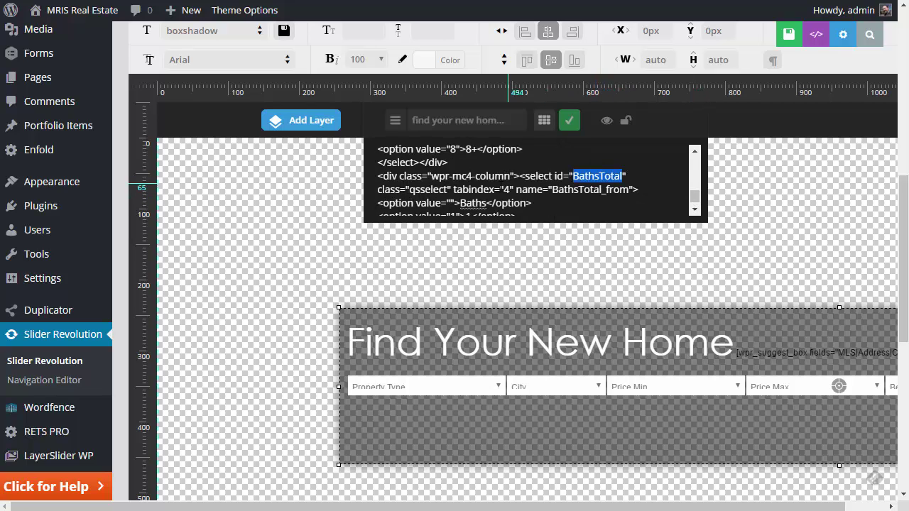
# Highlight the baths dropdown's name attribute, its BathsTotal_from value and the BathsTotal id in the layer's code.
pyautogui.click(532, 191)
pyautogui.doubleClick(530, 190)
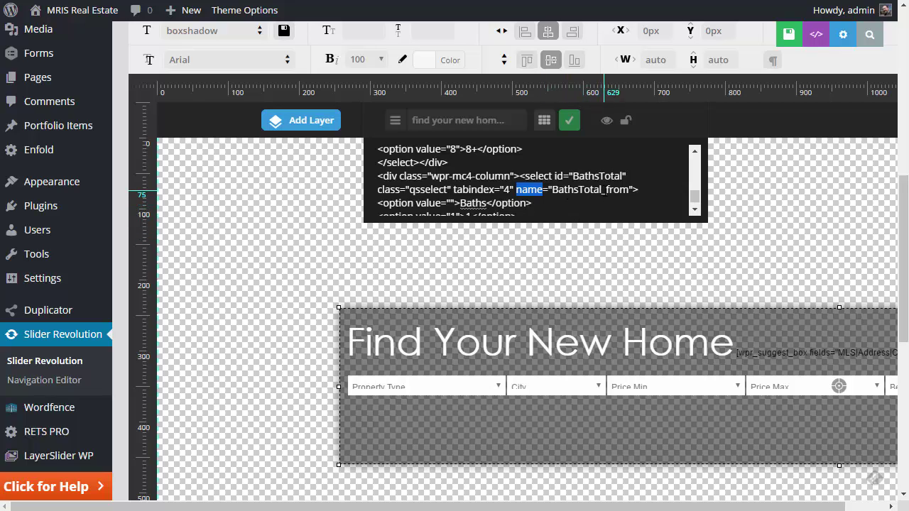
pyautogui.moveTo(602, 191); pyautogui.dragTo(552, 190)
pyautogui.moveTo(623, 176); pyautogui.dragTo(573, 176)
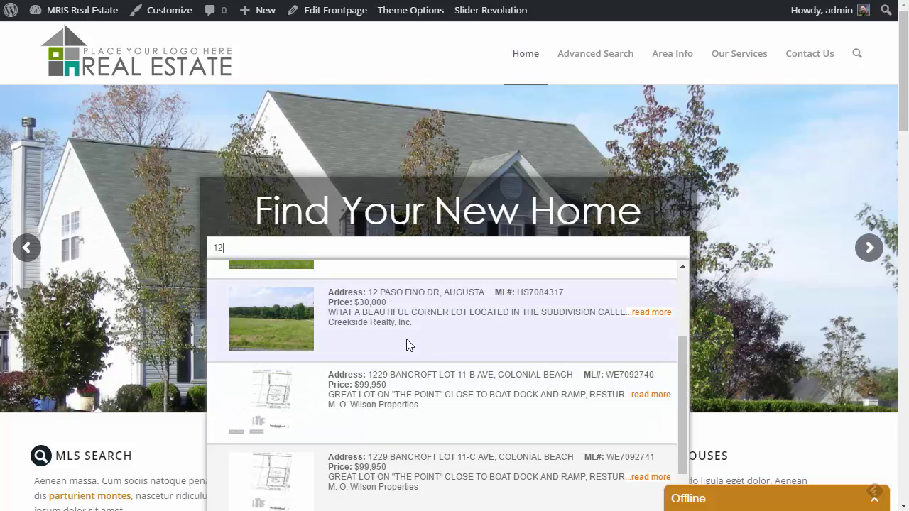
# Review the home page listing suggestions for 12, close the suggestion list, and switch to the FTP client.
pyautogui.moveTo(679, 369); pyautogui.dragTo(664, 293)
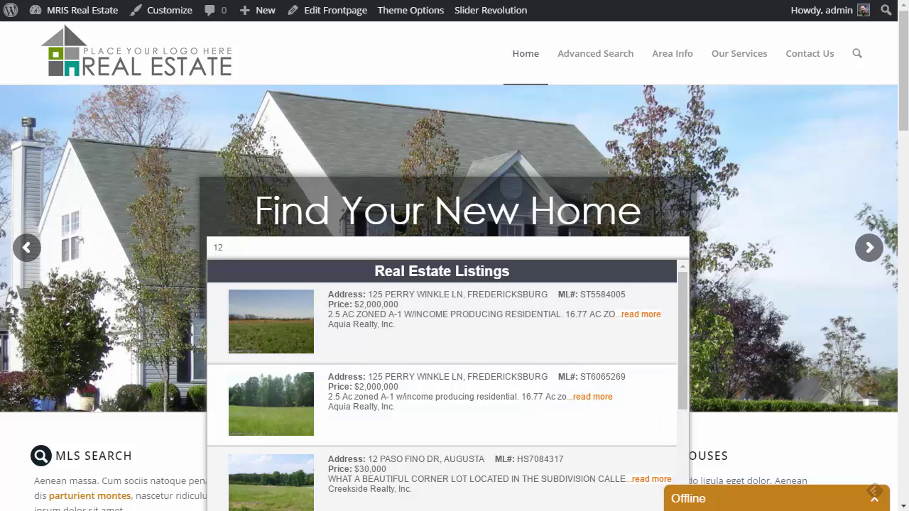
pyautogui.press('Escape')
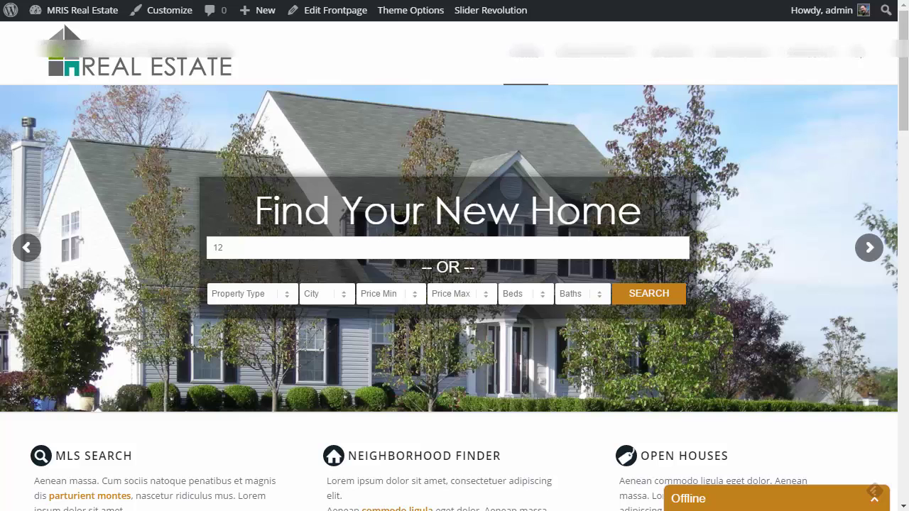
pyautogui.hotkey('alt', 'Tab')
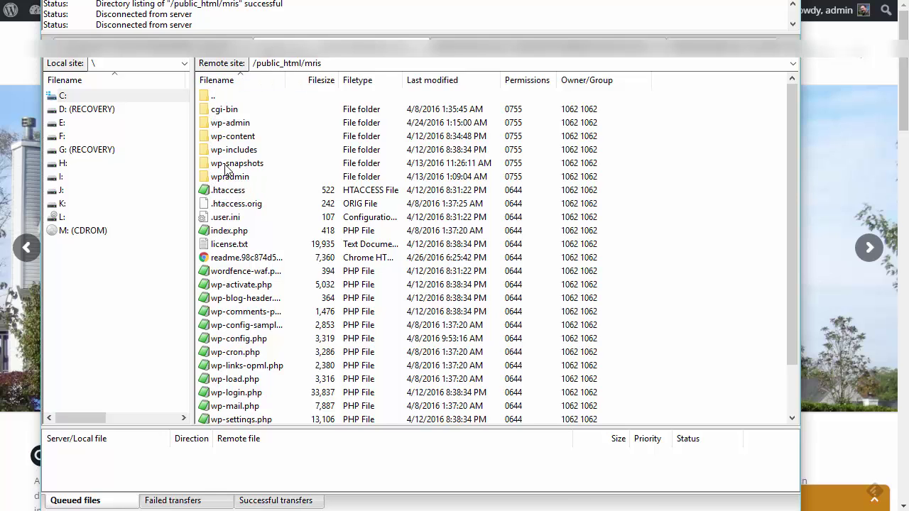
pyautogui.click(233, 126)
pyautogui.doubleClick(233, 135)
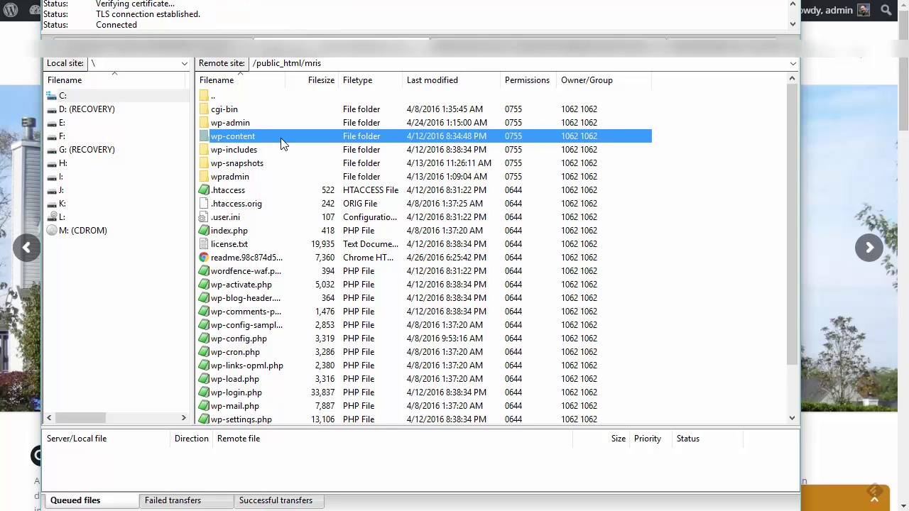
pyautogui.doubleClick(207, 98)
# Open the remote folder wpradmin/template/enfold under /public_html/mris.
pyautogui.click(242, 179)
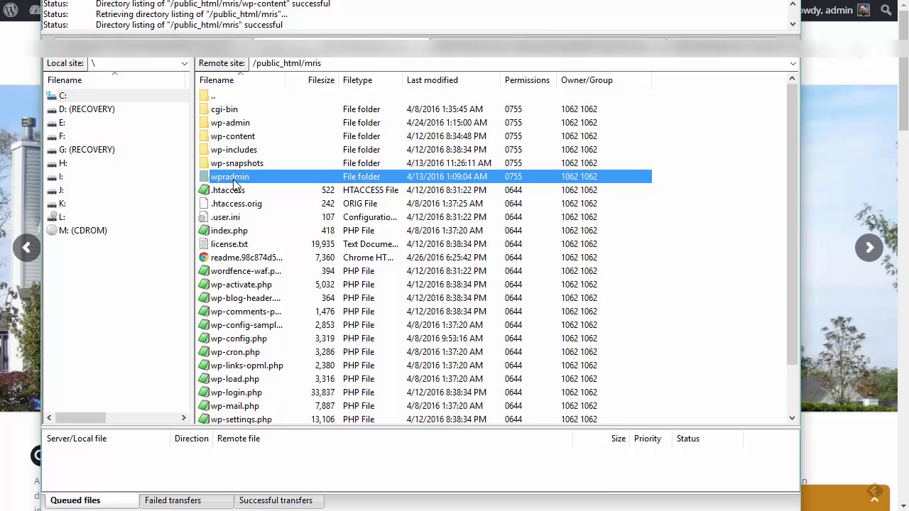
pyautogui.doubleClick(235, 181)
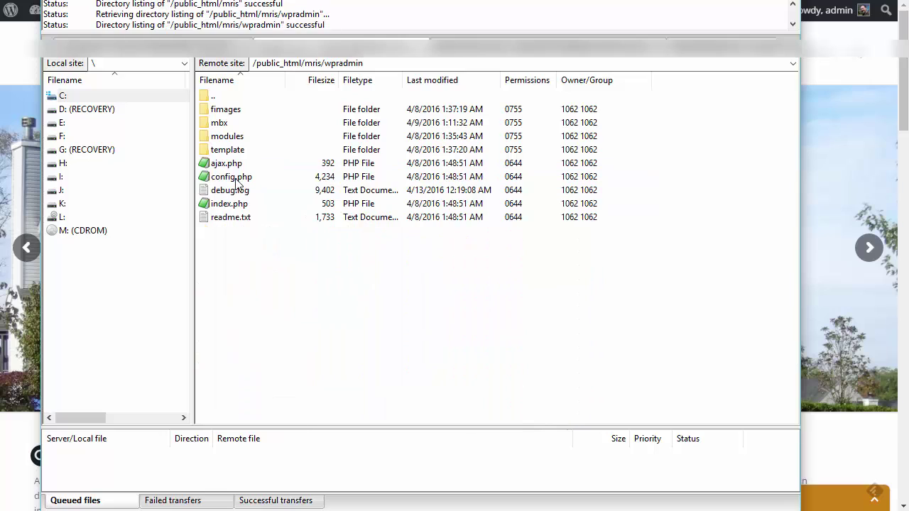
pyautogui.doubleClick(222, 150)
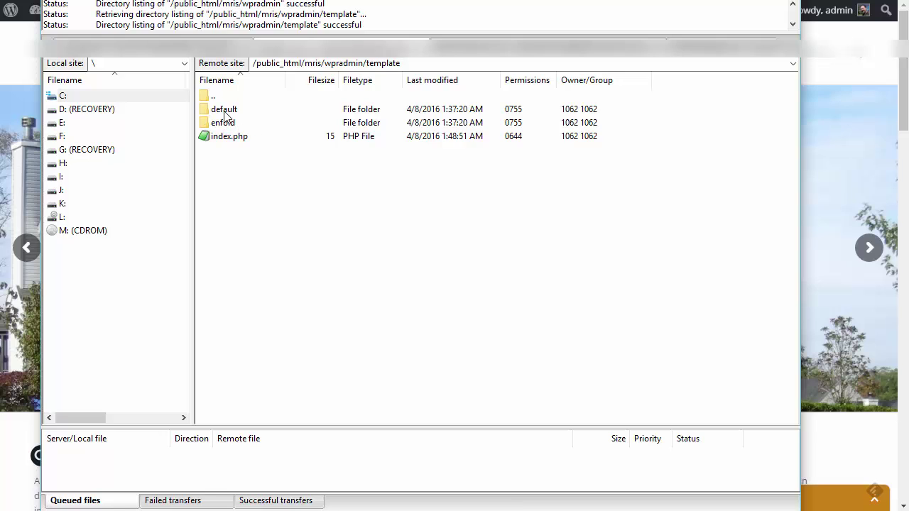
pyautogui.doubleClick(228, 125)
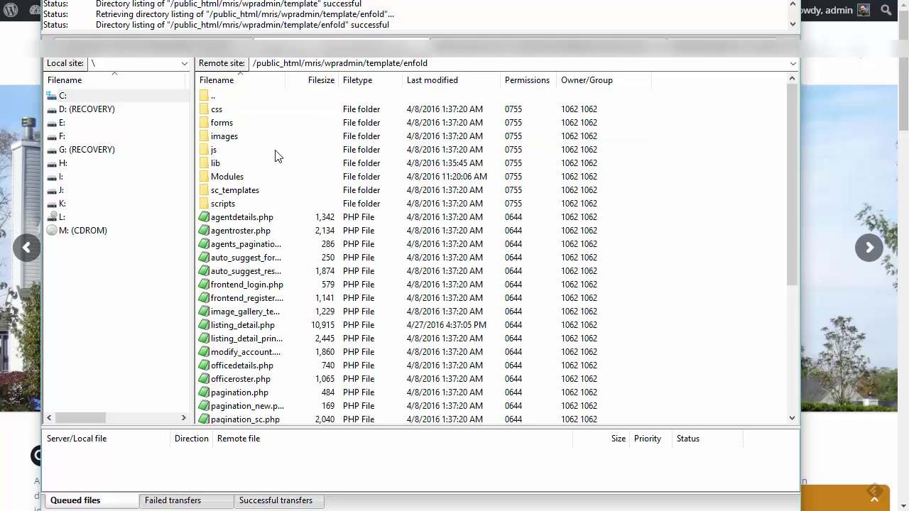
# Widen the remote file name column and open auto_suggest_form.php and auto_suggest_result.php for editing.
pyautogui.scroll(-2, 329, 238)
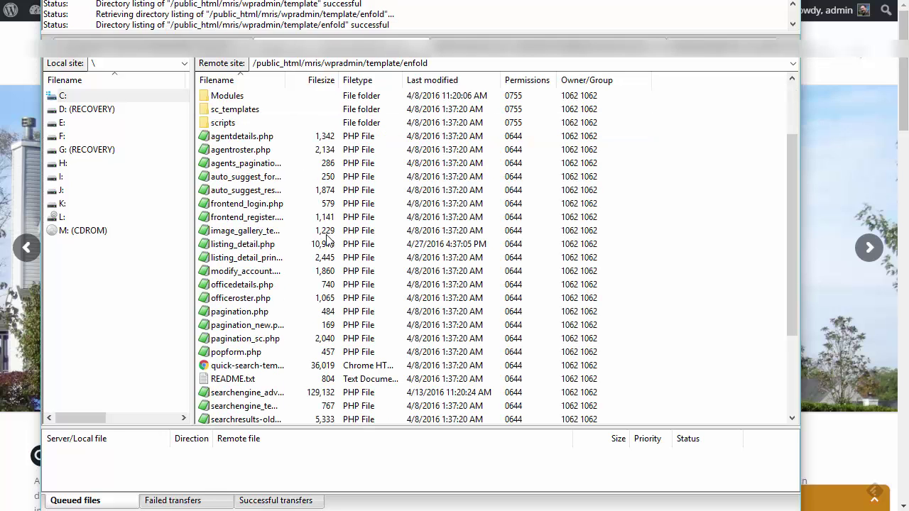
pyautogui.moveTo(289, 80); pyautogui.dragTo(344, 86)
pyautogui.click(264, 179)
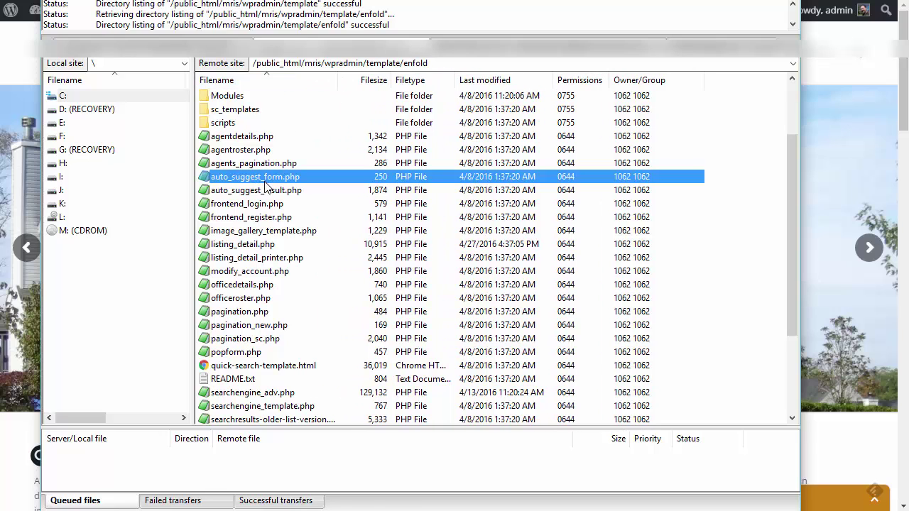
pyautogui.click(266, 191)
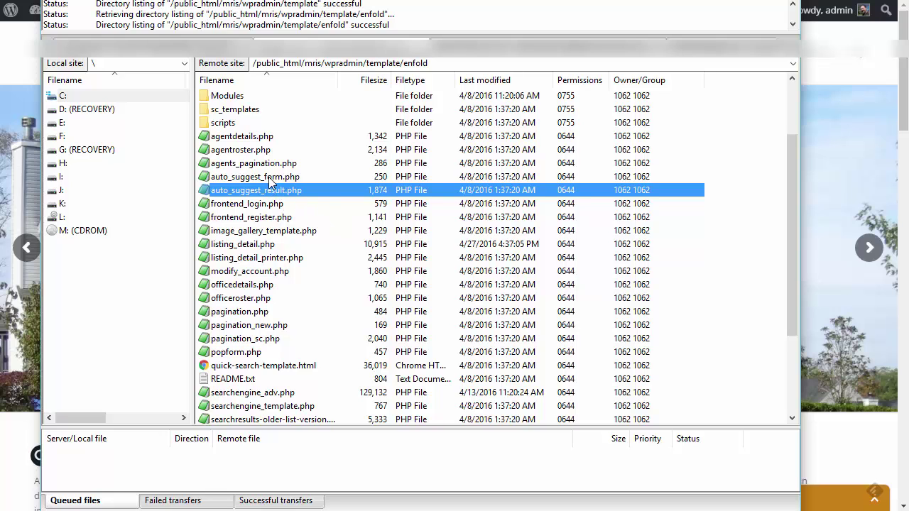
pyautogui.rightClick(269, 177)
pyautogui.click(317, 220)
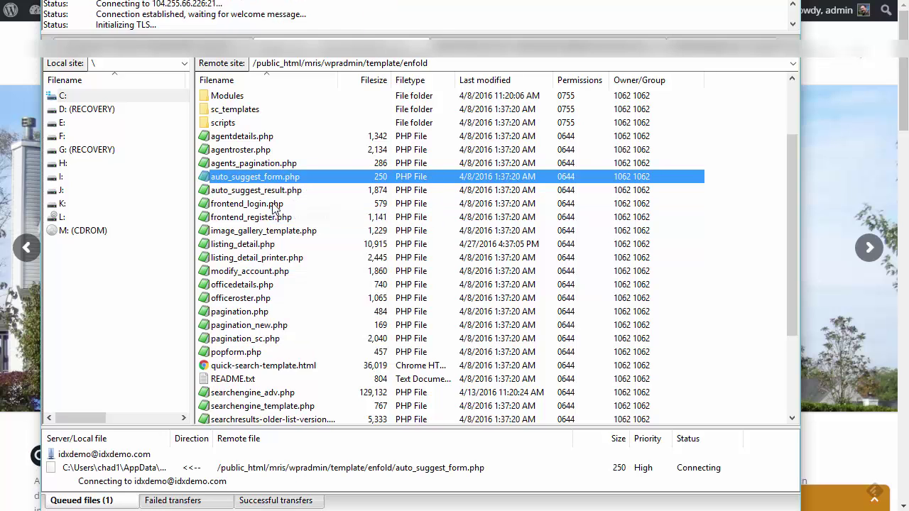
pyautogui.rightClick(271, 192)
pyautogui.click(309, 233)
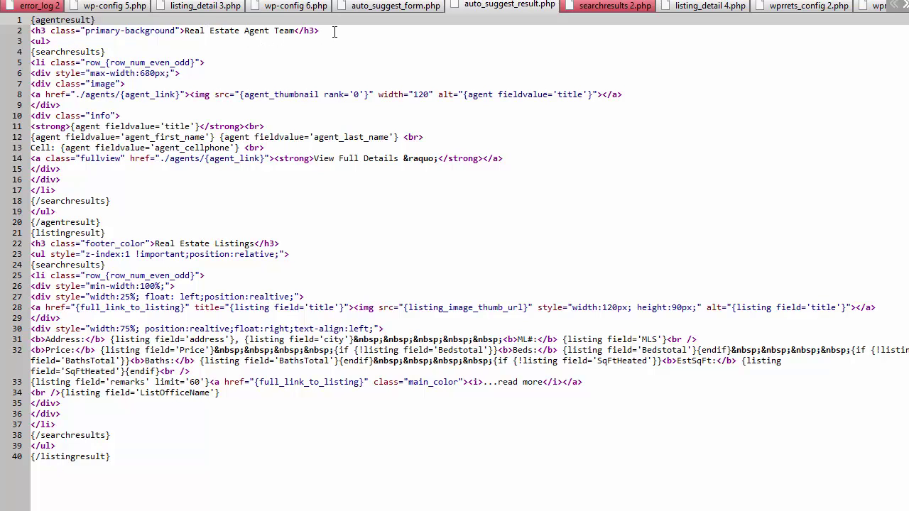
# Examine auto_suggest_result.php, highlighting the Real Estate Agent Team and Real Estate Listings headings and the BathsTotal and SqFtHeated fields.
pyautogui.moveTo(336, 31); pyautogui.dragTo(118, 27)
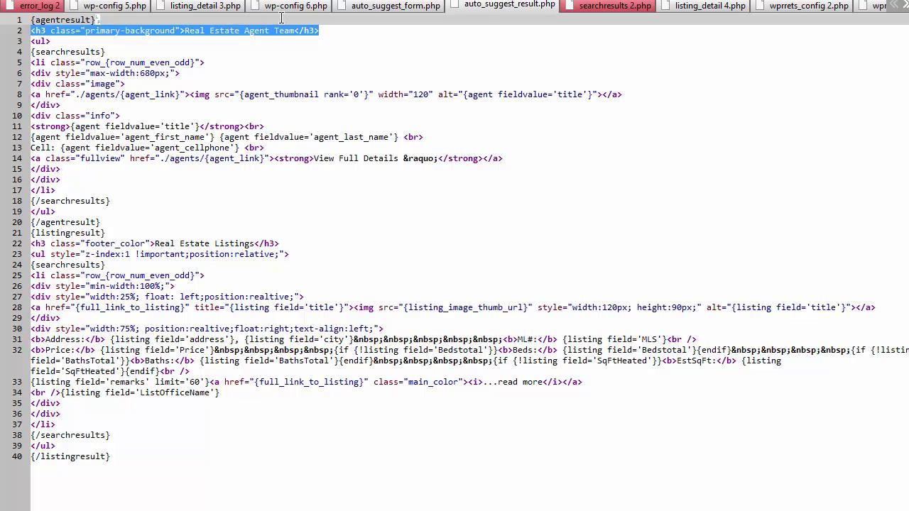
pyautogui.moveTo(290, 252); pyautogui.dragTo(29, 246)
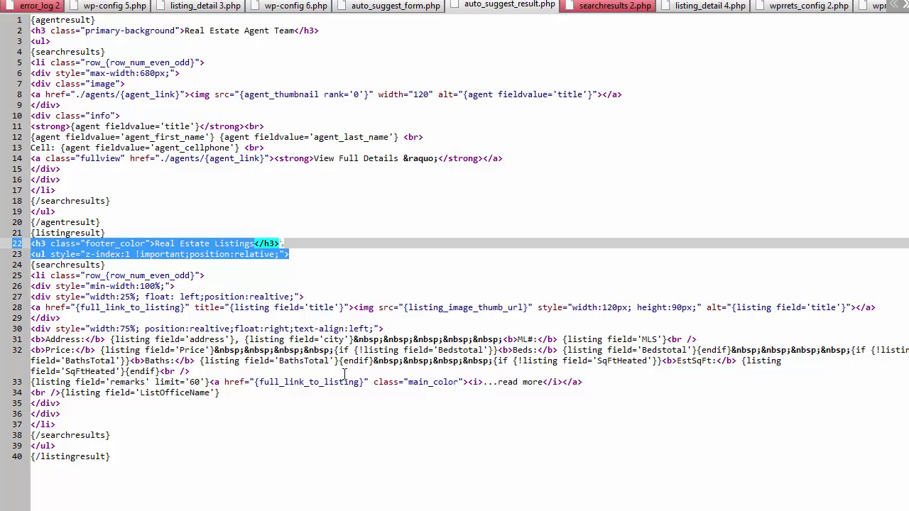
pyautogui.click(313, 367)
pyautogui.click(302, 362)
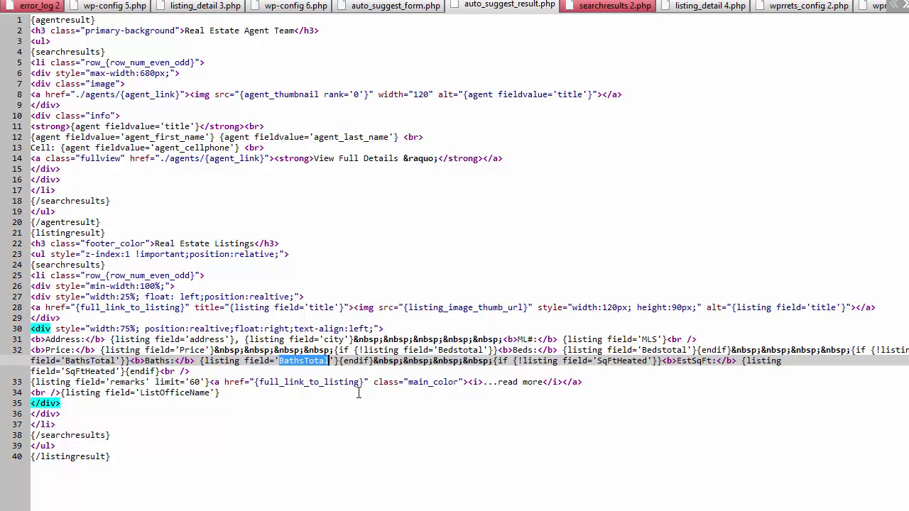
pyautogui.doubleClick(89, 372)
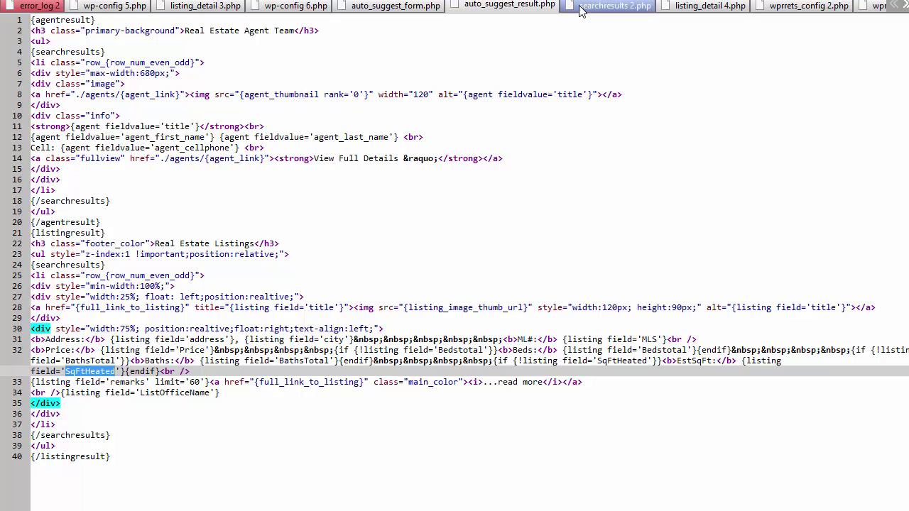
# Show auto_suggest_form.php and compare its placeholder text with the home page search box after clearing the box's entry.
pyautogui.click(390, 5)
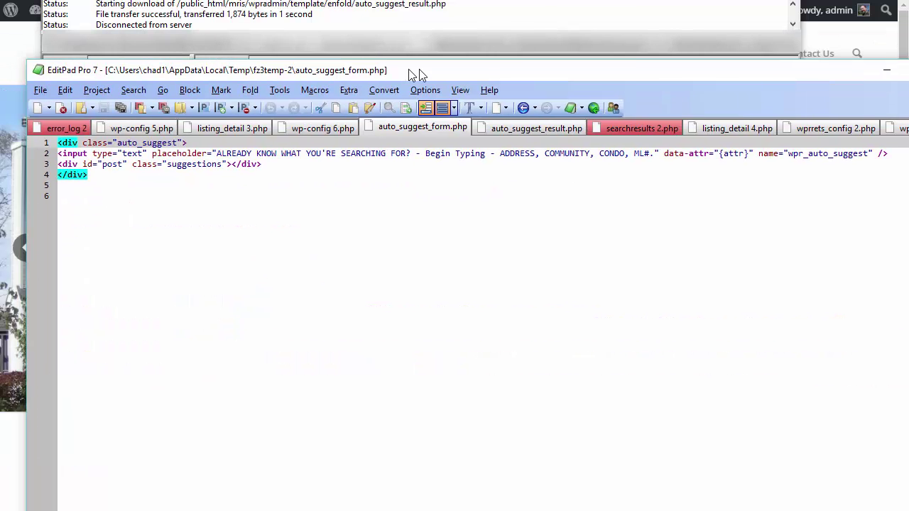
pyautogui.moveTo(419, 74); pyautogui.dragTo(431, 73)
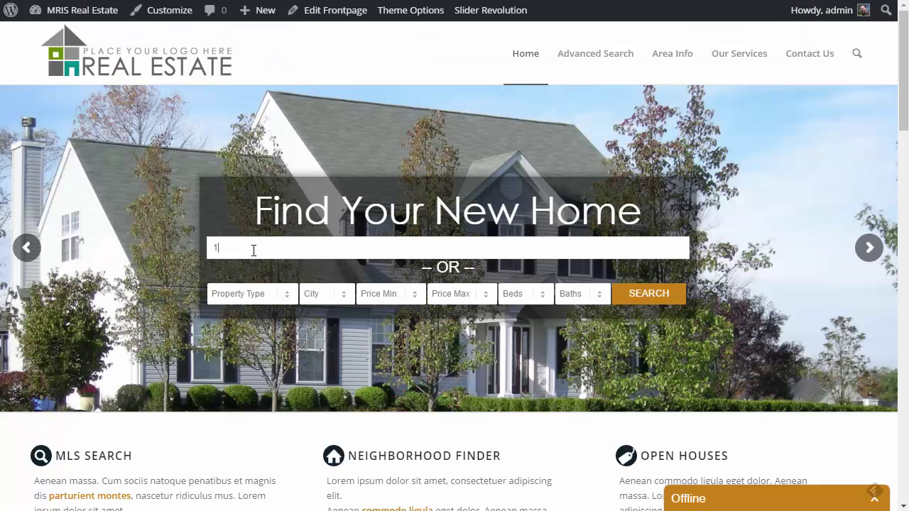
pyautogui.press('BackSpace')
pyautogui.press('BackSpace')
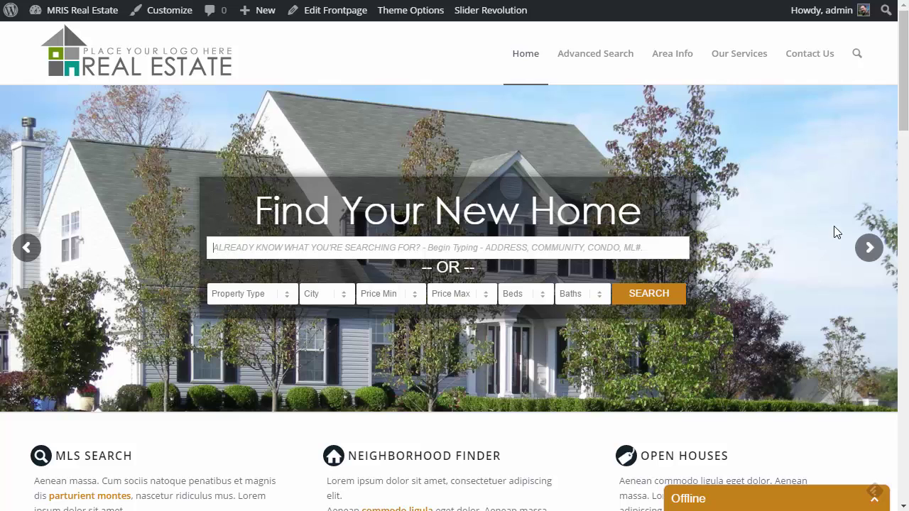
pyautogui.hotkey('alt', 'Tab')
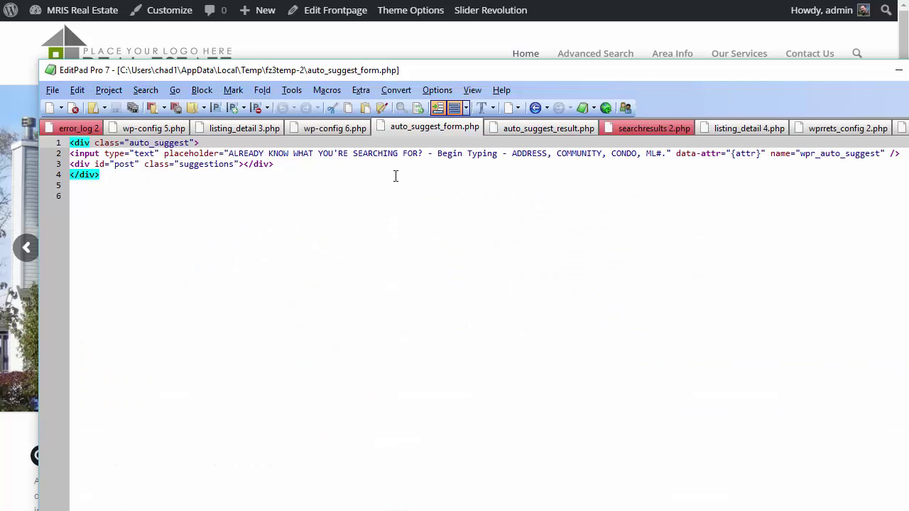
pyautogui.moveTo(540, 70); pyautogui.dragTo(488, 47)
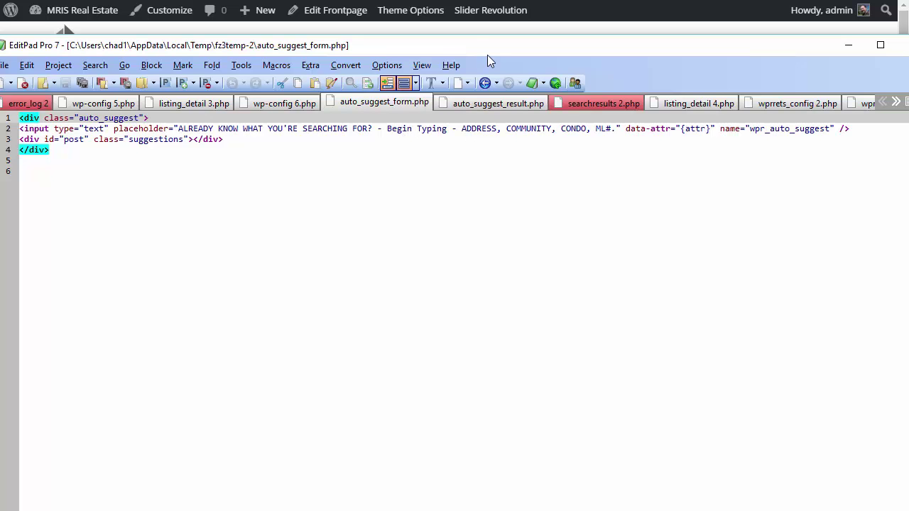
# Return to the Find Your New Home layer's code in the slider editor and highlight the wpr_suggest_box shortcode with its field attributes.
pyautogui.moveTo(456, 46); pyautogui.dragTo(908, 107)
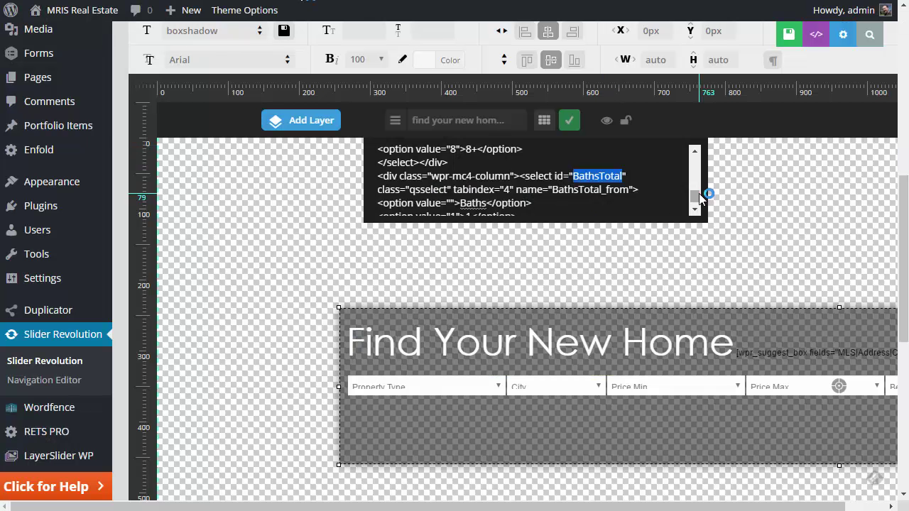
pyautogui.moveTo(699, 193); pyautogui.dragTo(716, 143)
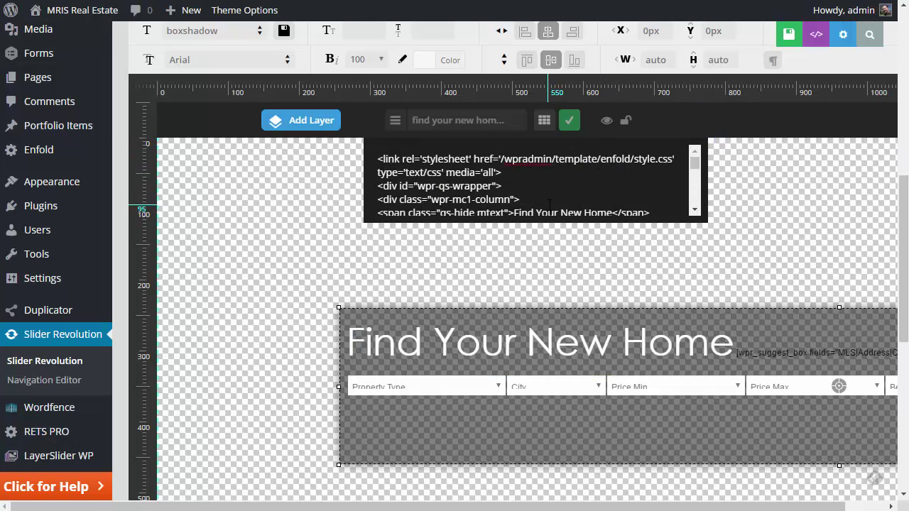
pyautogui.click(695, 211)
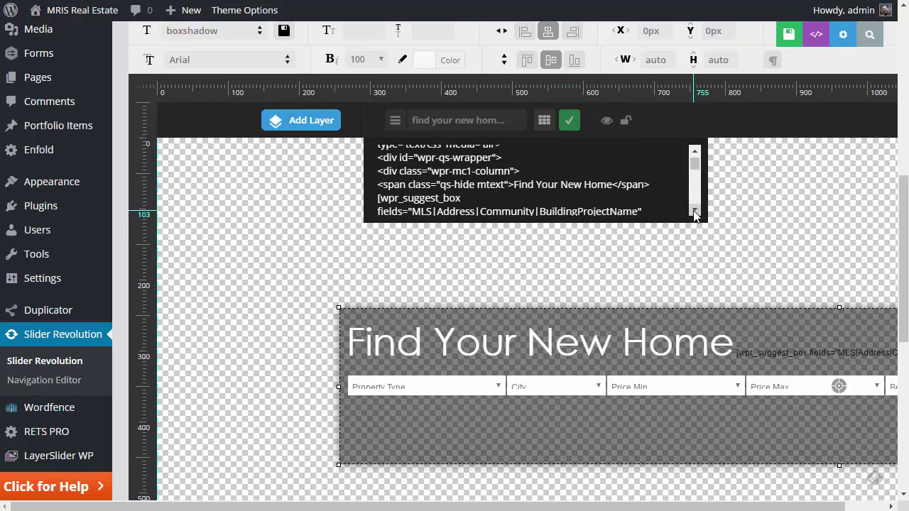
pyautogui.click(695, 212)
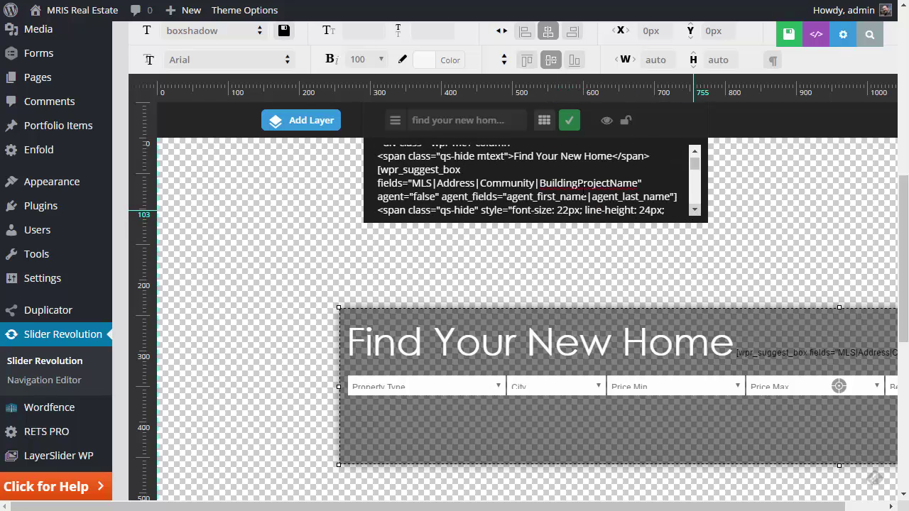
pyautogui.moveTo(382, 170); pyautogui.dragTo(678, 201)
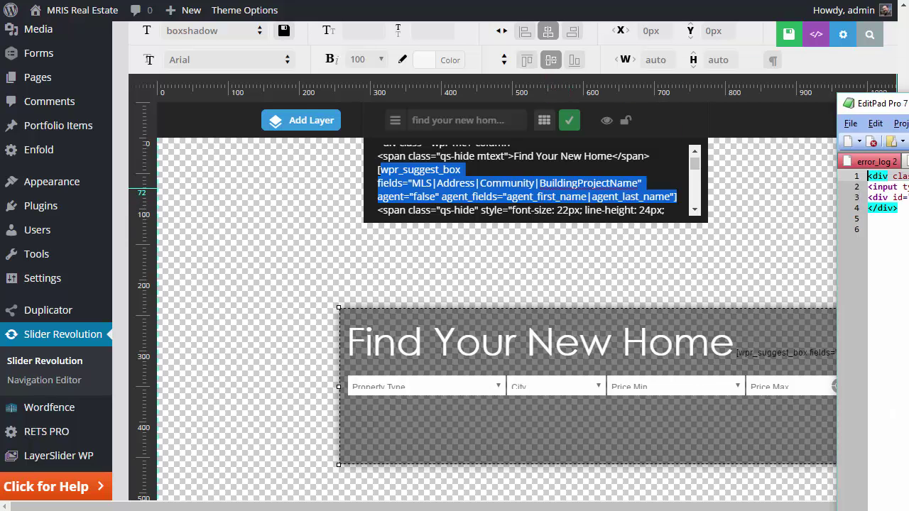
# Review the auto_suggest_form.php code once more, and return to the home page's property search box.
pyautogui.moveTo(908, 42); pyautogui.dragTo(538, 45)
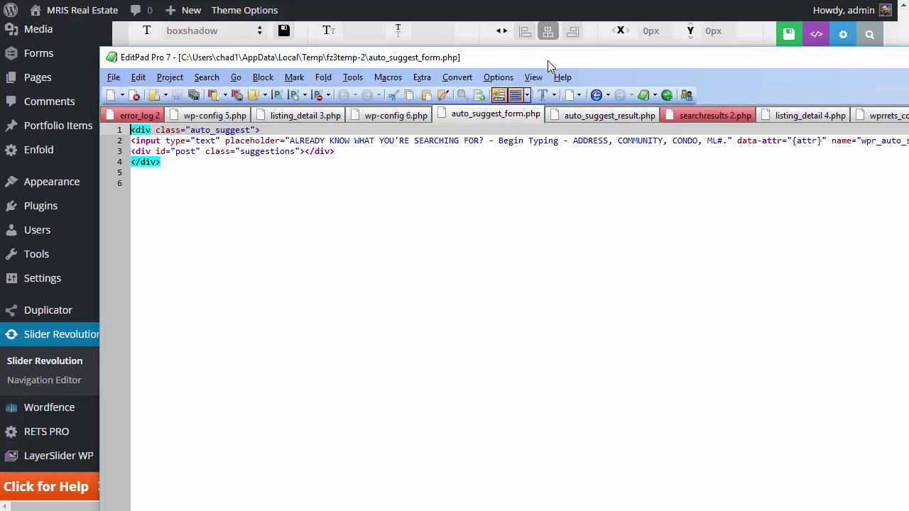
pyautogui.moveTo(553, 62); pyautogui.dragTo(908, 62)
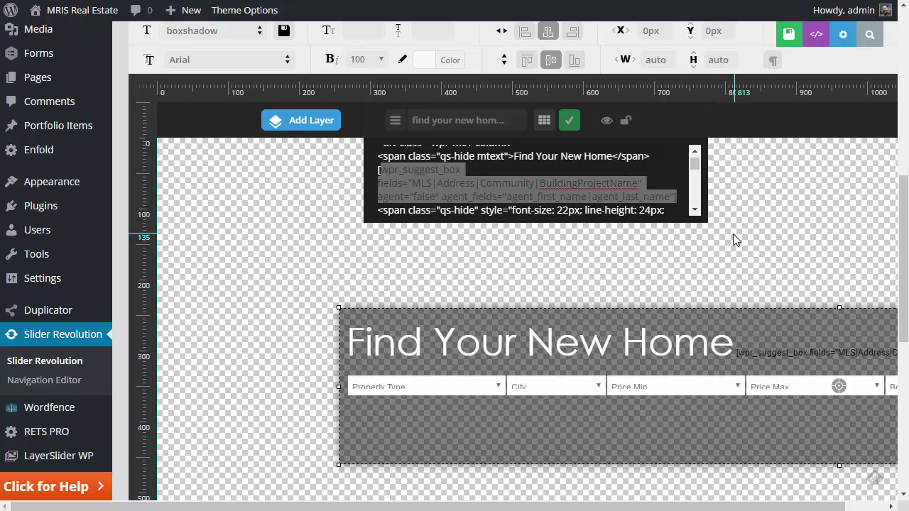
pyautogui.click(765, 207)
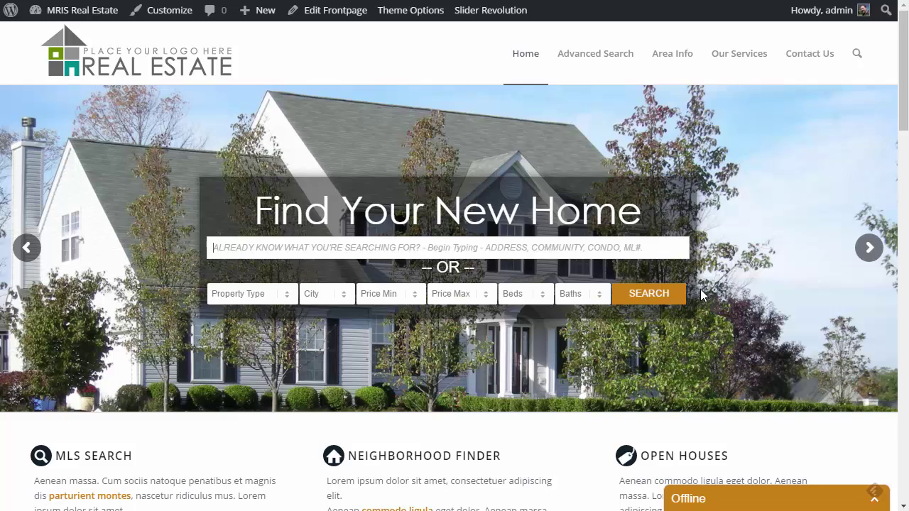
pyautogui.click(456, 244)
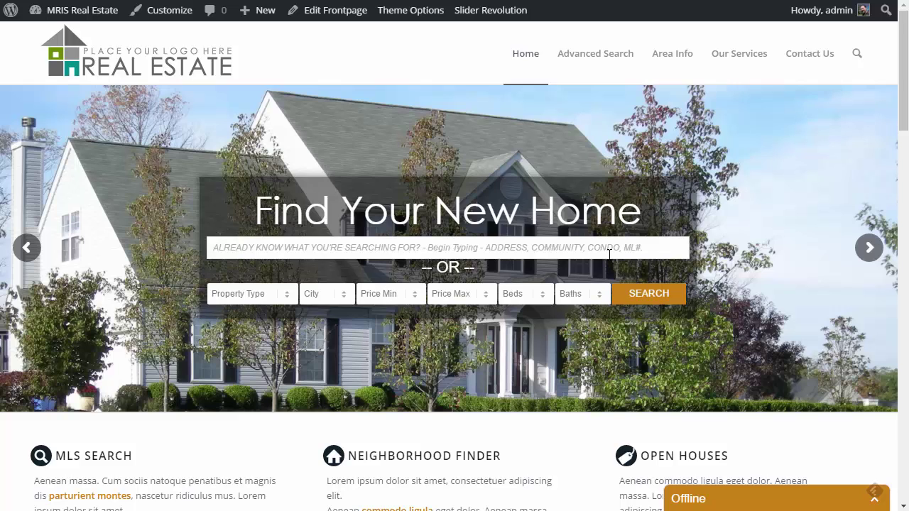